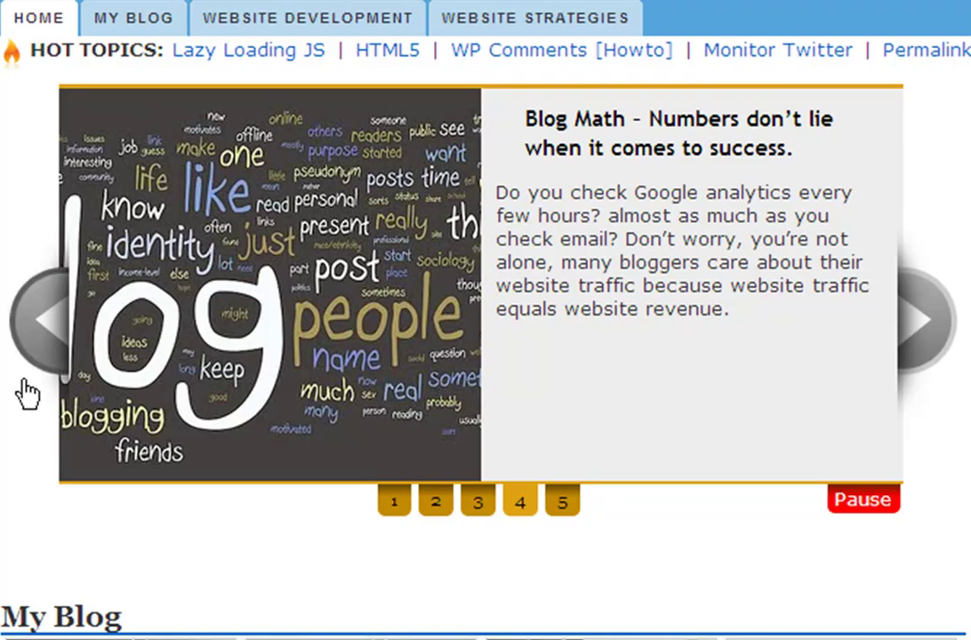
# Jump the slider to slides 1 and 2, resume auto-scrolling, then advance to slide 3
pyautogui.click(392, 504)
pyautogui.click(435, 502)
pyautogui.click(867, 503)
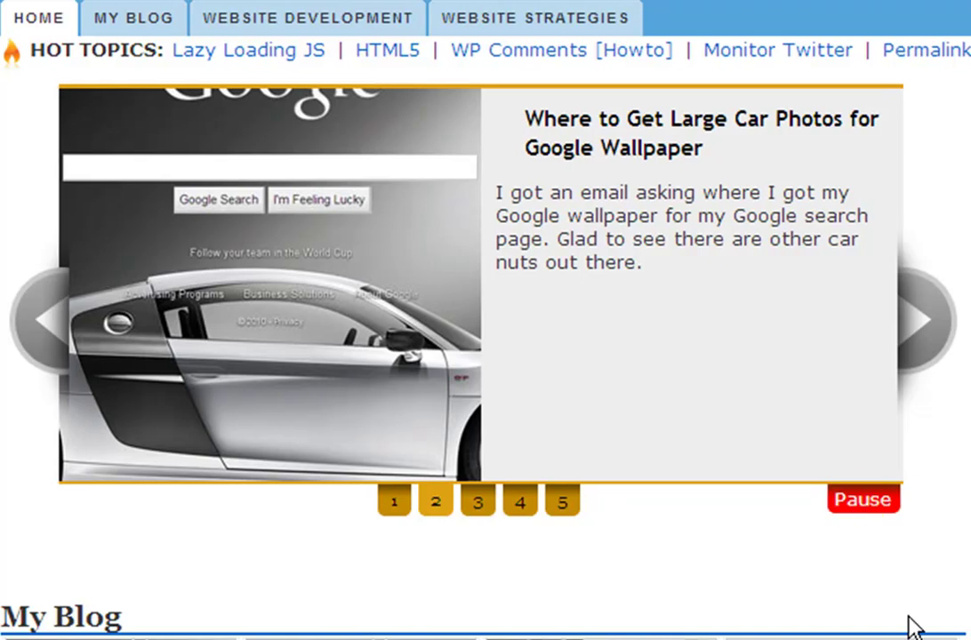
pyautogui.click(925, 327)
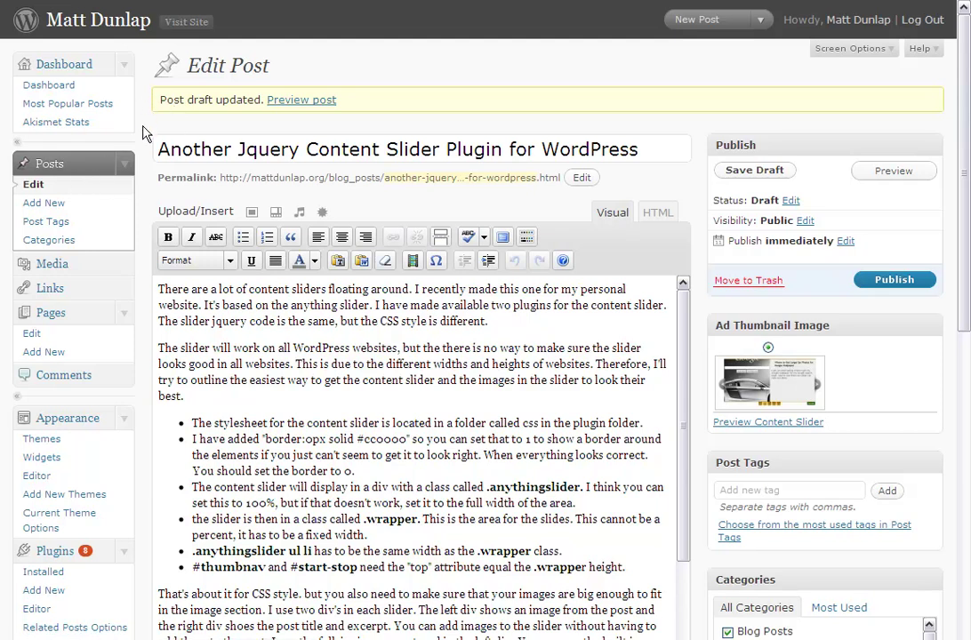
pyautogui.scroll(-3, 145, 132)
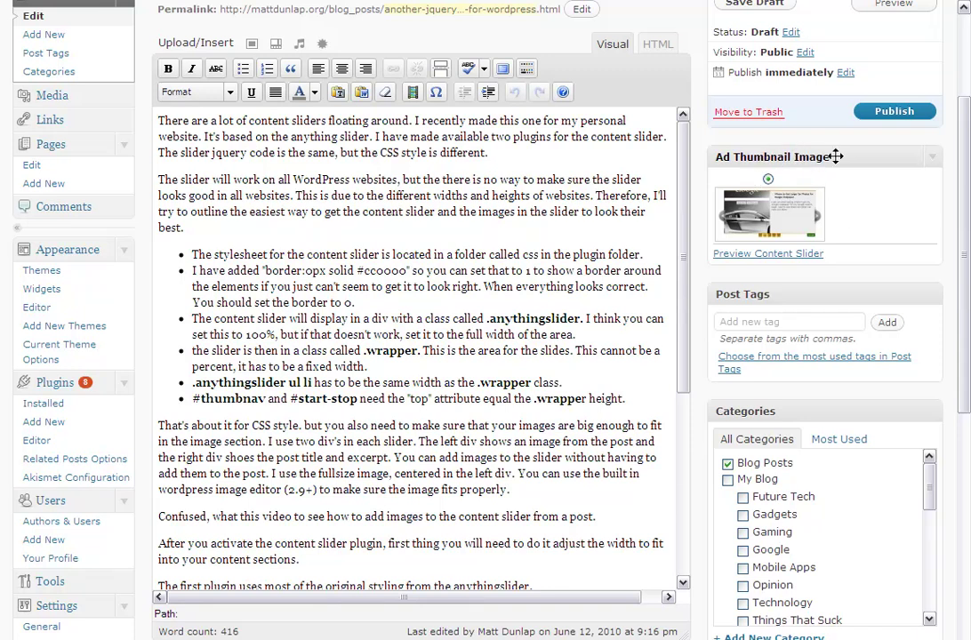
pyautogui.moveTo(774, 155); pyautogui.dragTo(341, 625)
pyautogui.moveTo(405, 625); pyautogui.dragTo(293, 473)
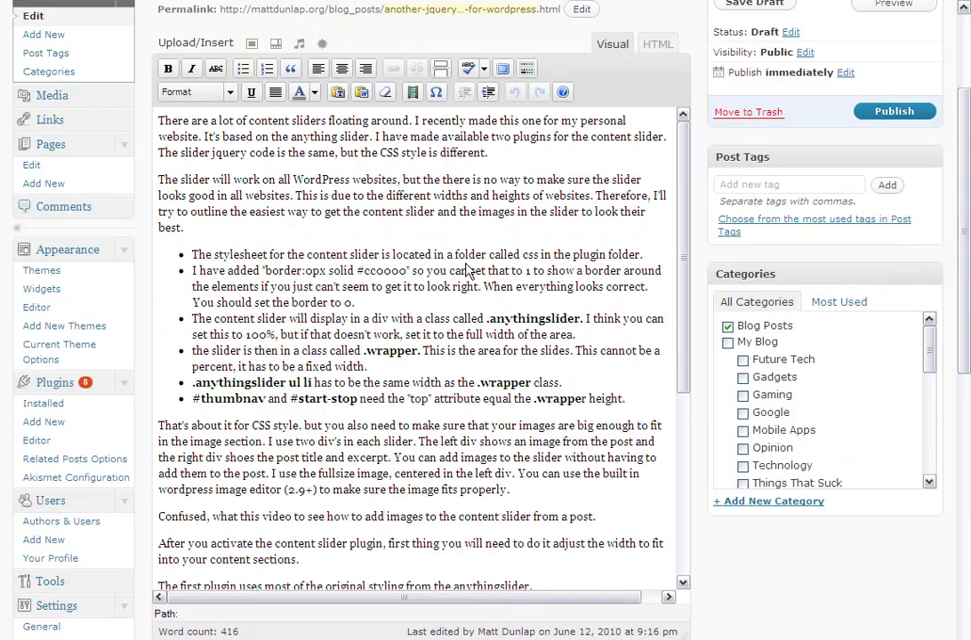
pyautogui.scroll(-5, 418, 160)
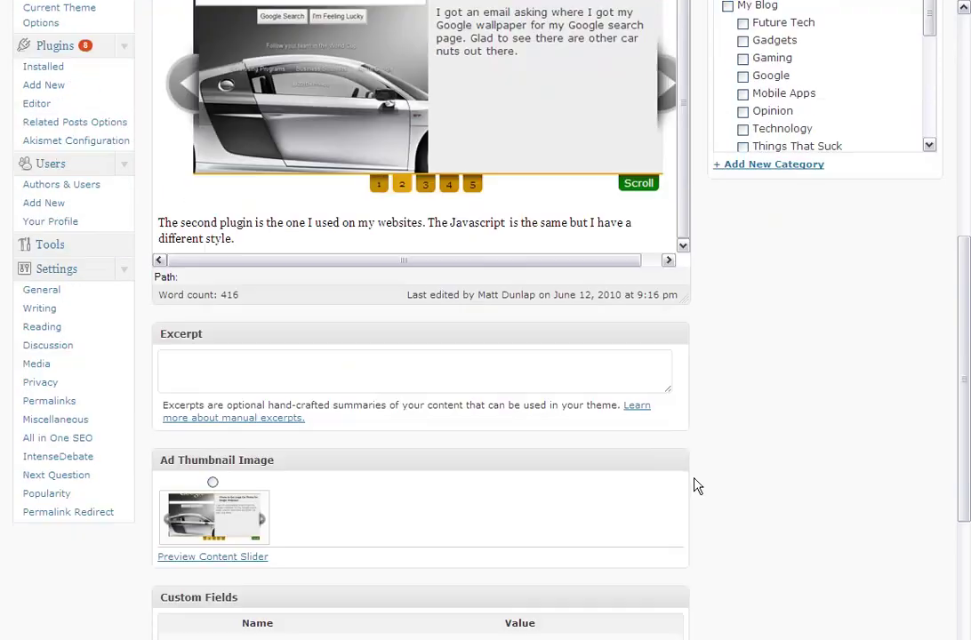
pyautogui.scroll(-2, 696, 486)
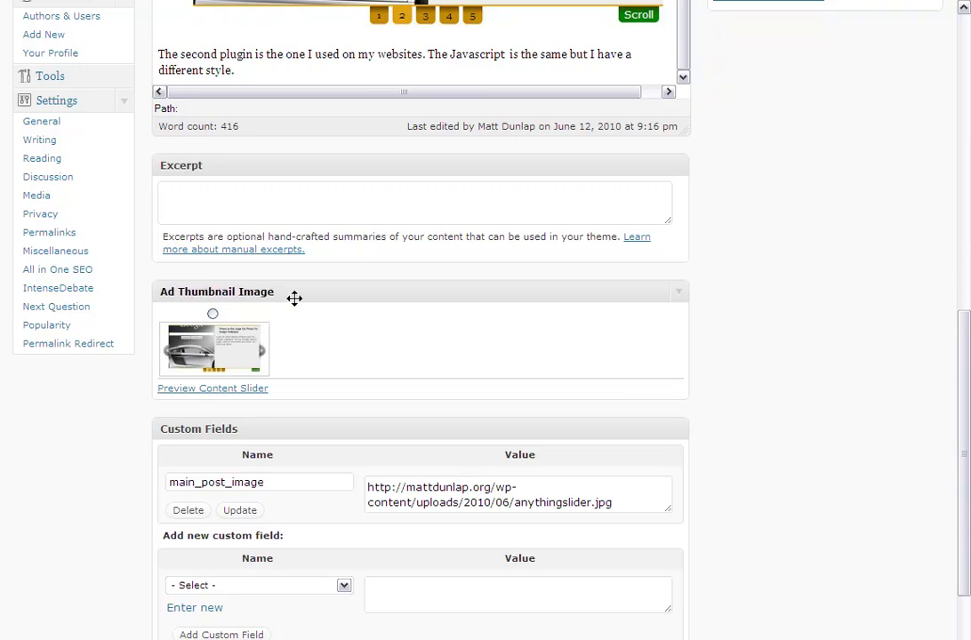
pyautogui.moveTo(330, 294); pyautogui.dragTo(816, 309)
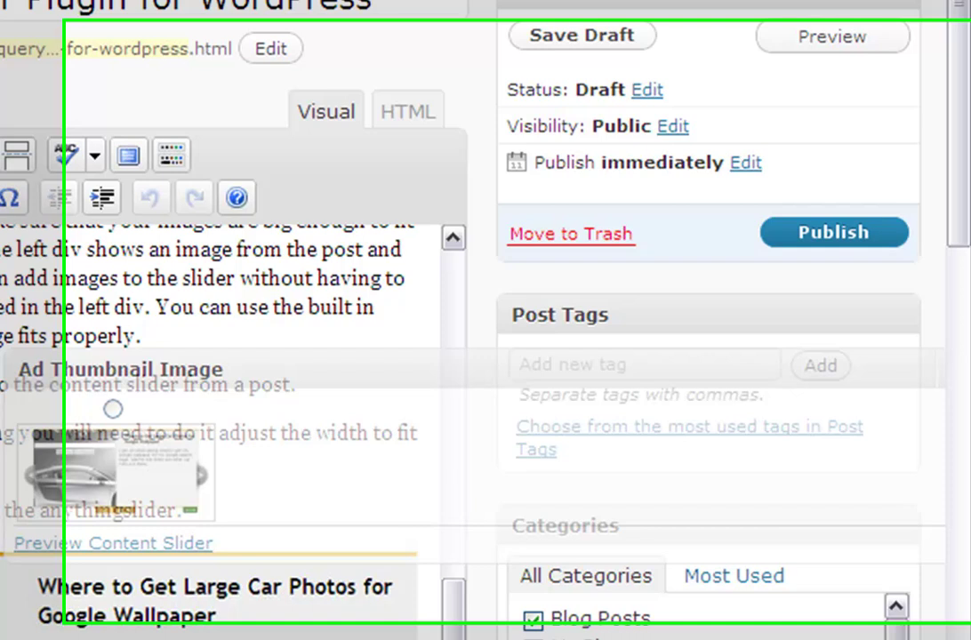
pyautogui.moveTo(670, 288); pyautogui.dragTo(585, 369)
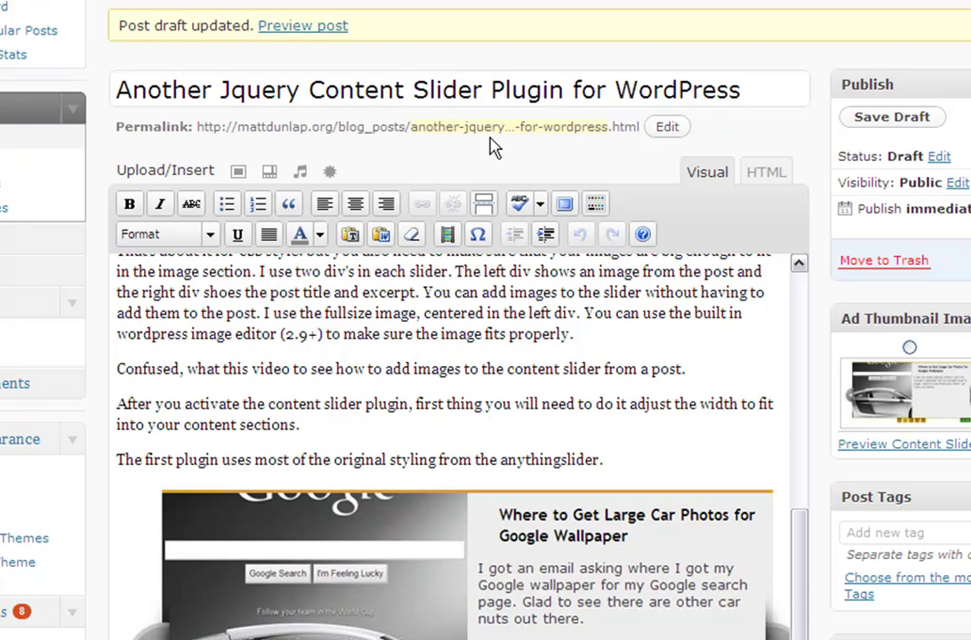
# Upload shifty_eyes.jpg into the post's gallery and save all changes
pyautogui.click(239, 171)
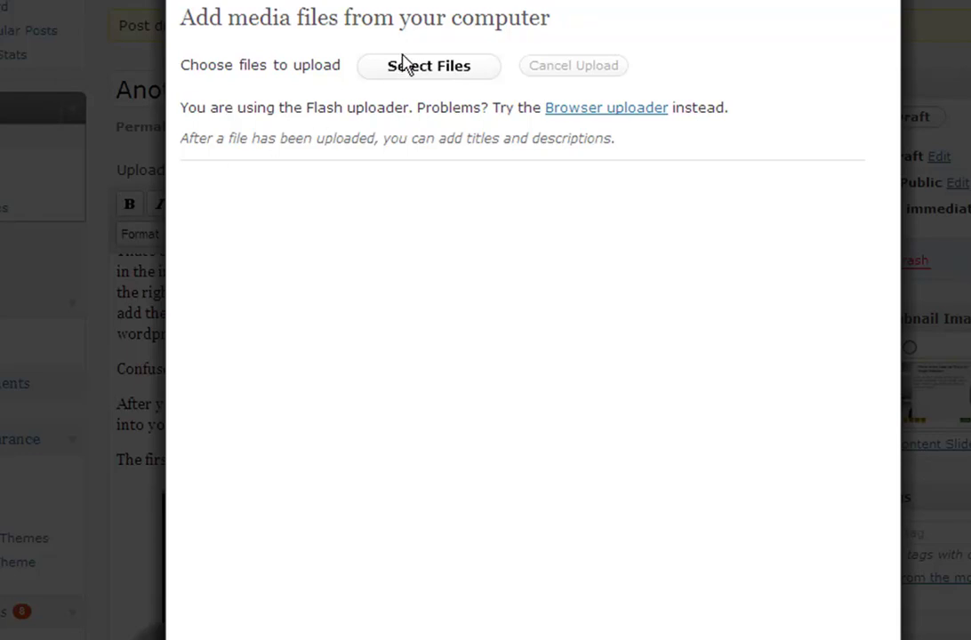
pyautogui.click(428, 66)
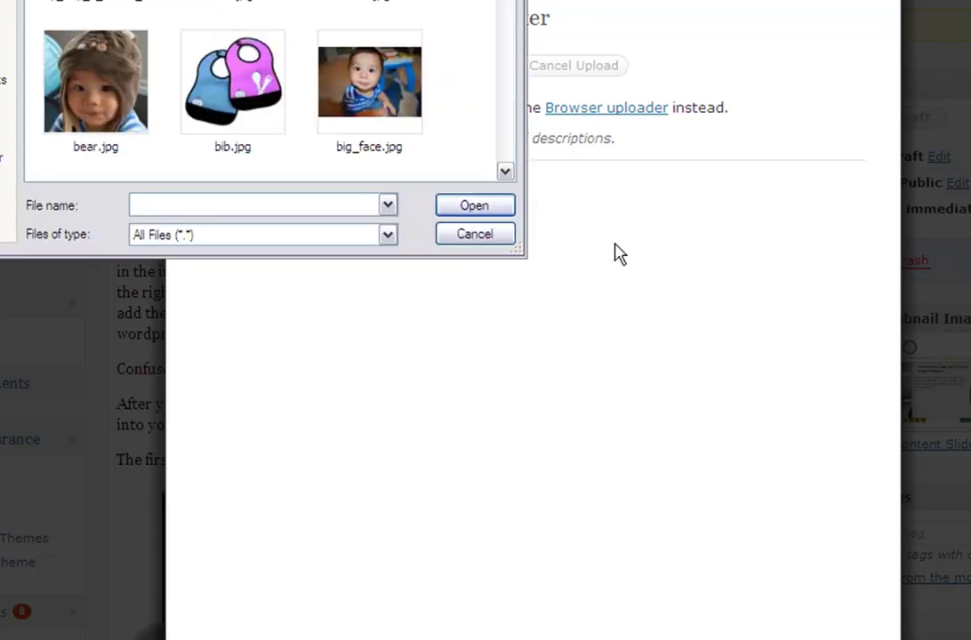
pyautogui.moveTo(512, 14); pyautogui.dragTo(513, 47)
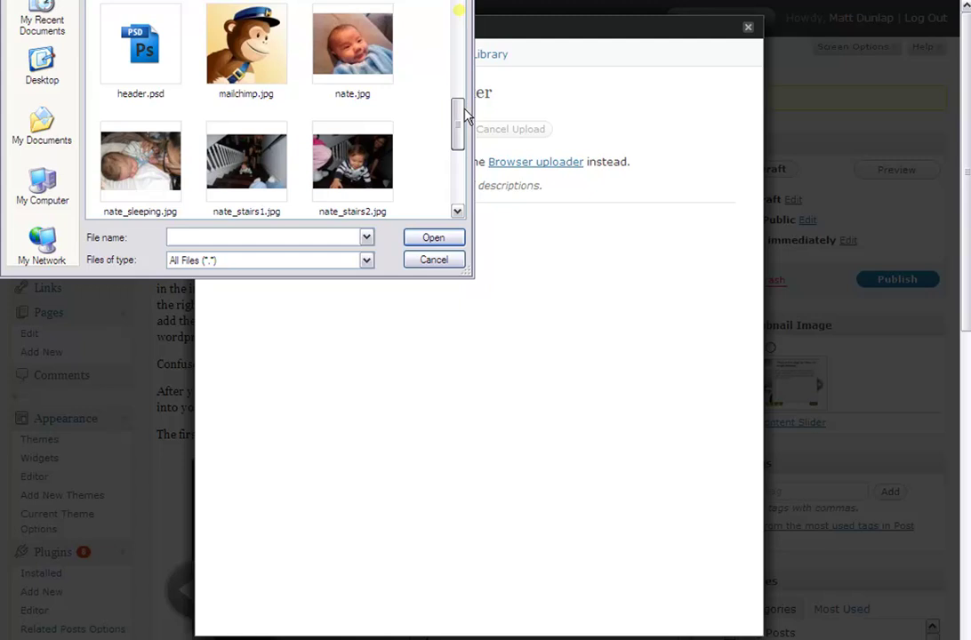
pyautogui.moveTo(460, 110); pyautogui.dragTo(481, 189)
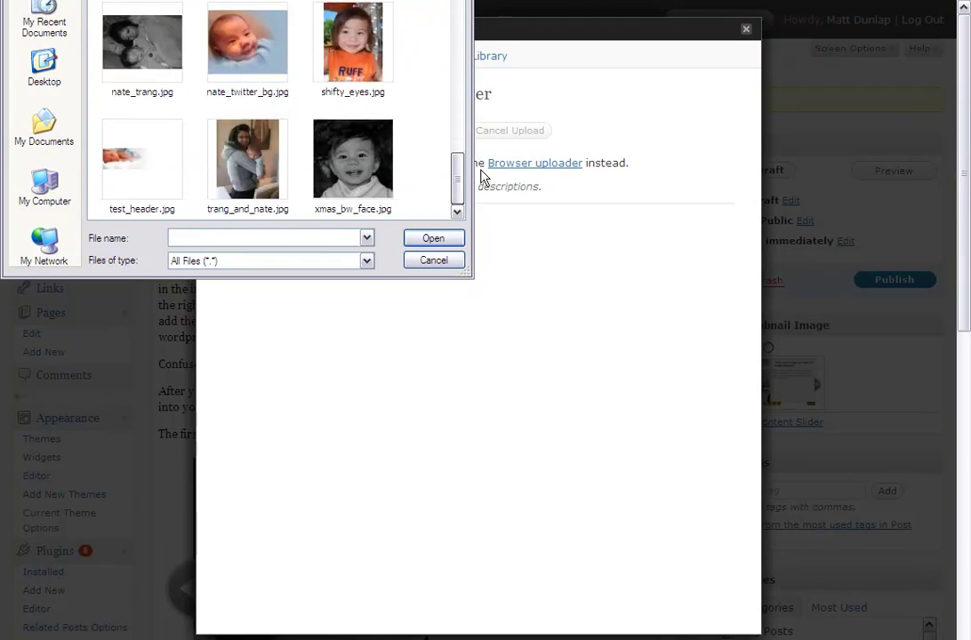
pyautogui.click(354, 57)
pyautogui.click(355, 58)
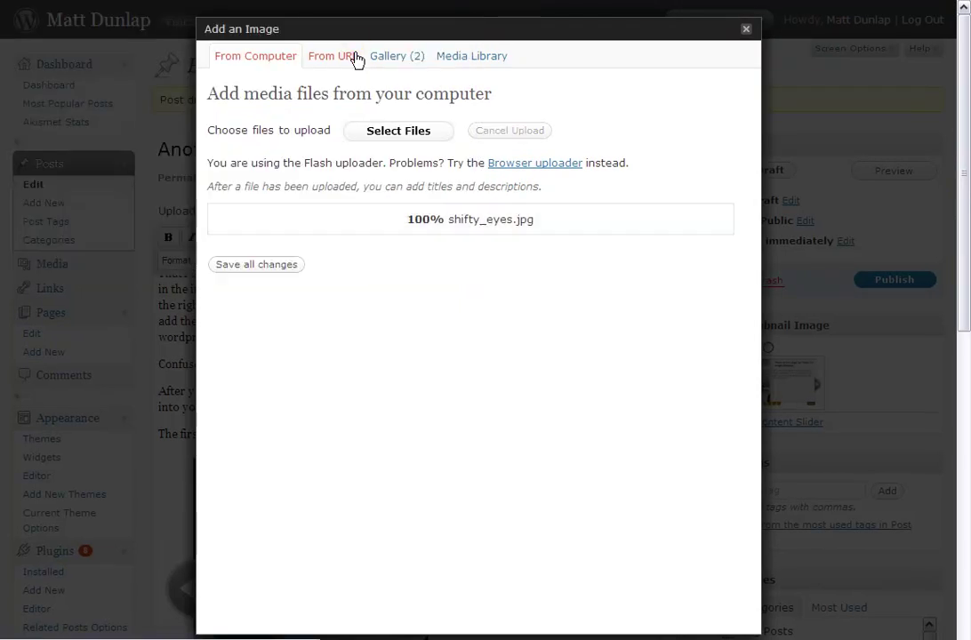
pyautogui.scroll(-3, 654, 462)
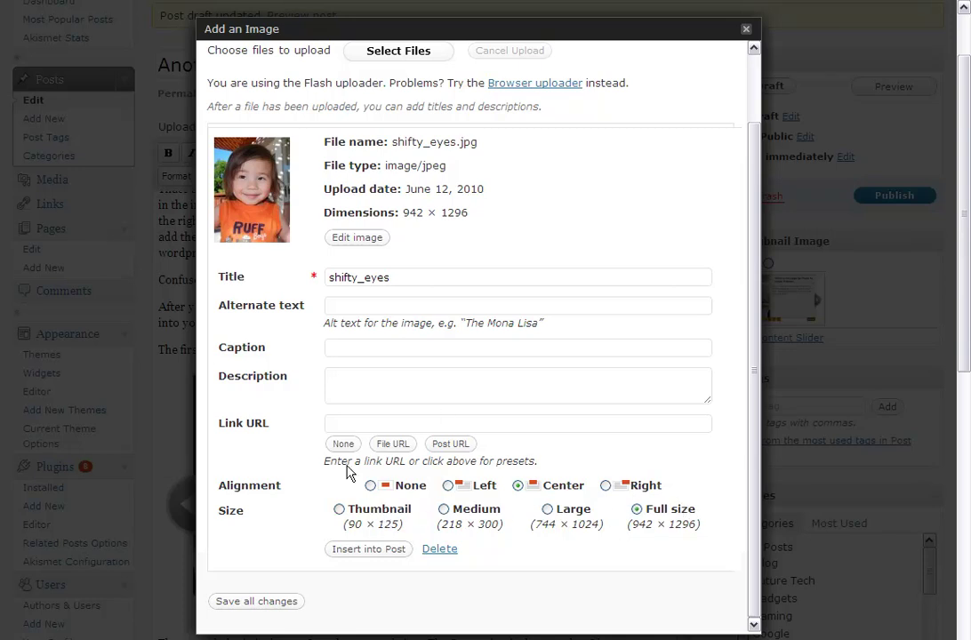
pyautogui.click(265, 602)
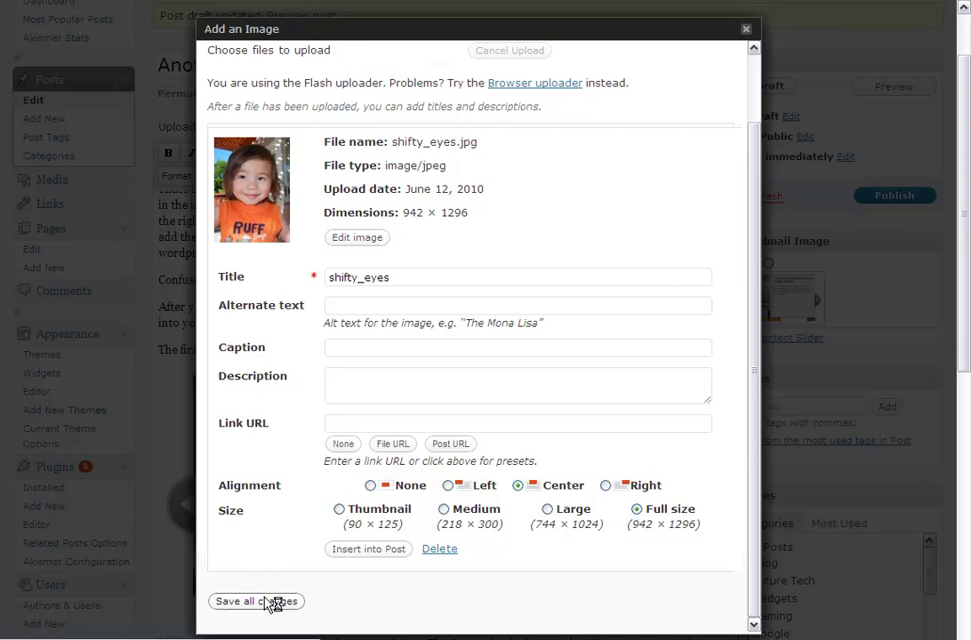
# Refresh the editor, choose the shifty_eyes photo as the Ad Thumbnail Image, and save the draft
pyautogui.click(745, 30)
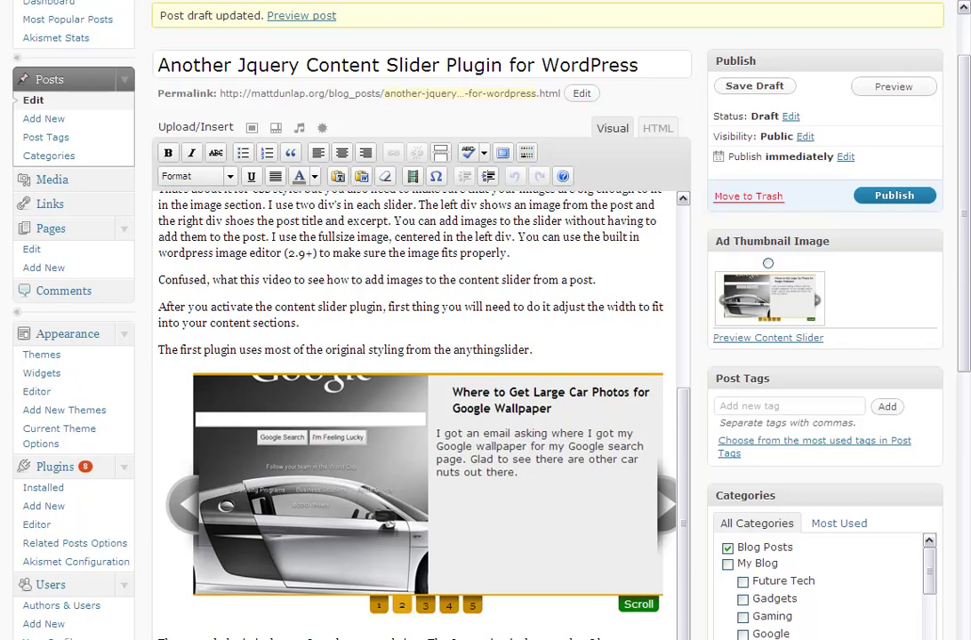
pyautogui.press('F5')
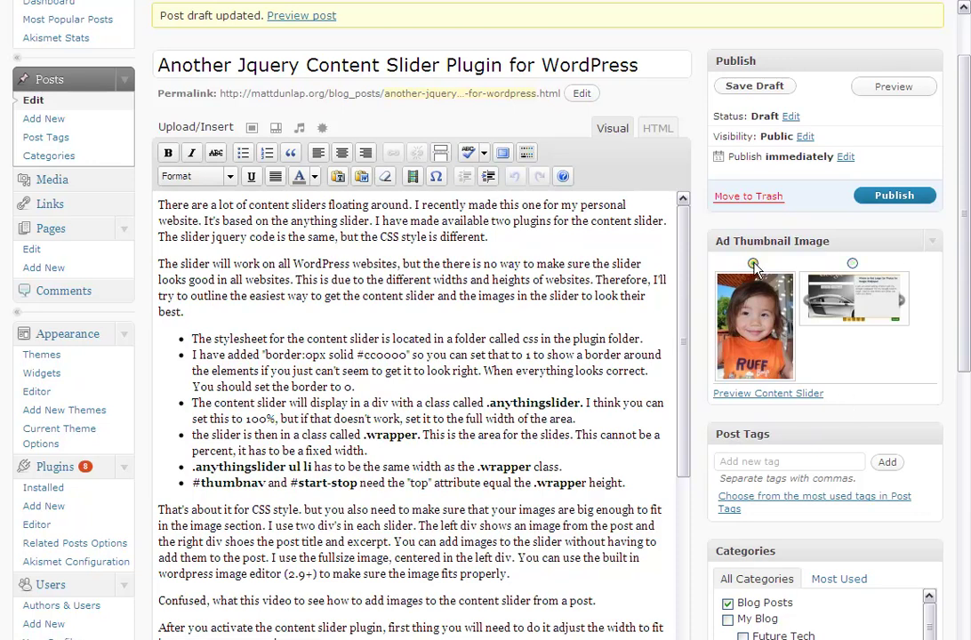
pyautogui.click(753, 264)
pyautogui.click(763, 87)
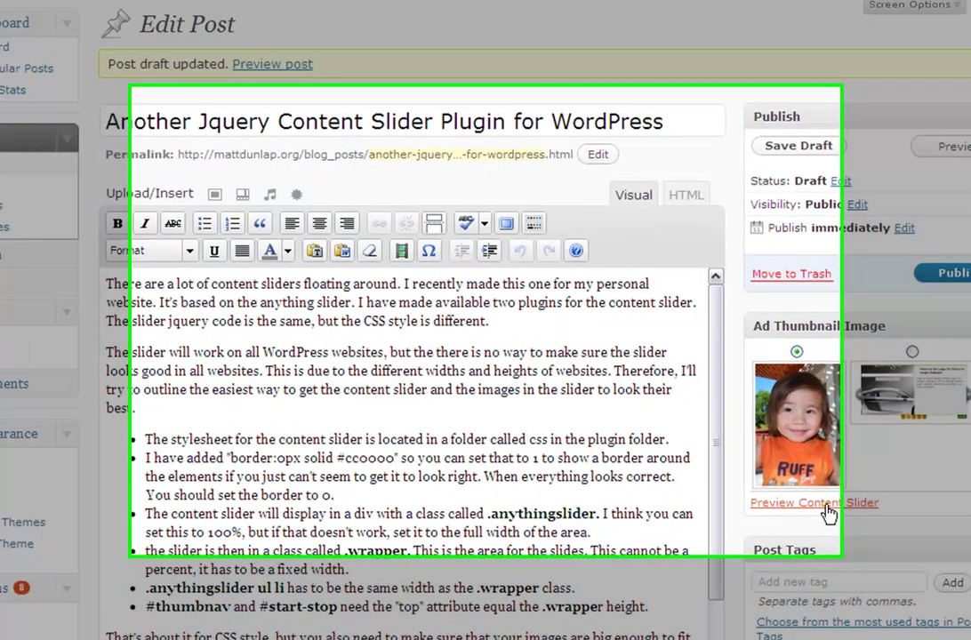
pyautogui.click(827, 504)
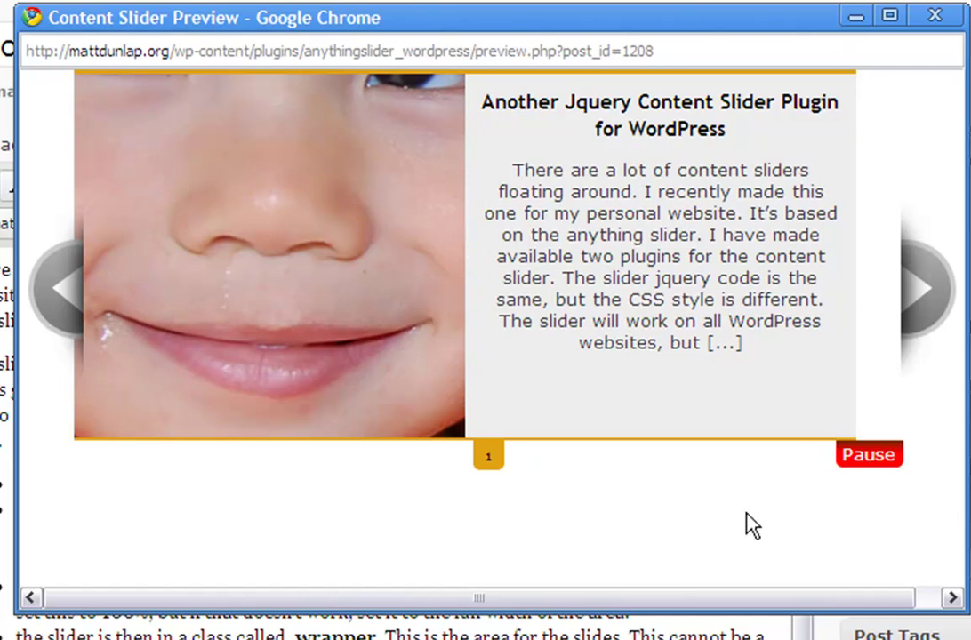
pyautogui.hotkey('ctrl', 'w')
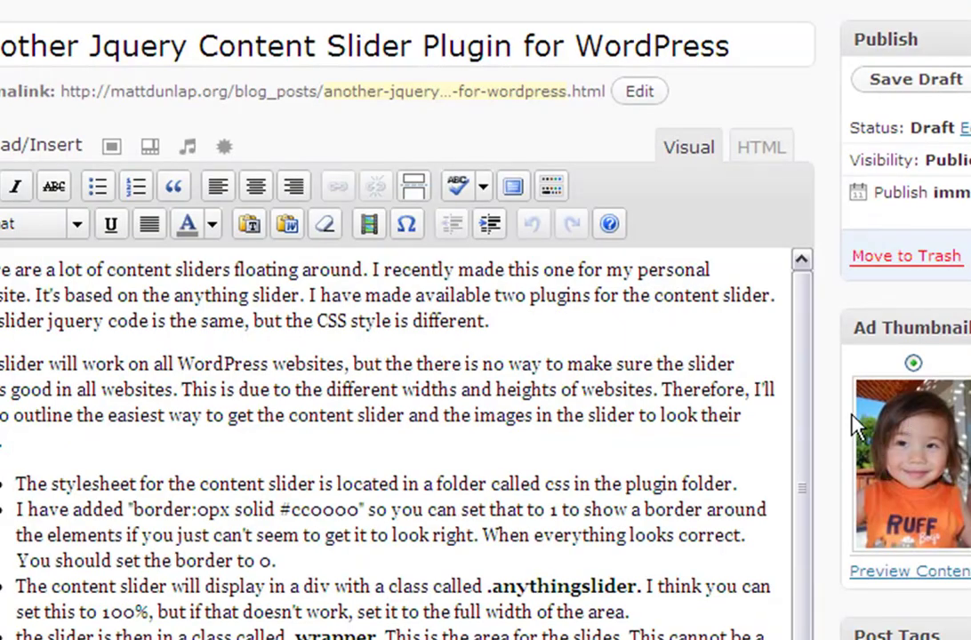
# Open shifty_eyes.jpg in the image editor from the post's image dialog
pyautogui.click(111, 146)
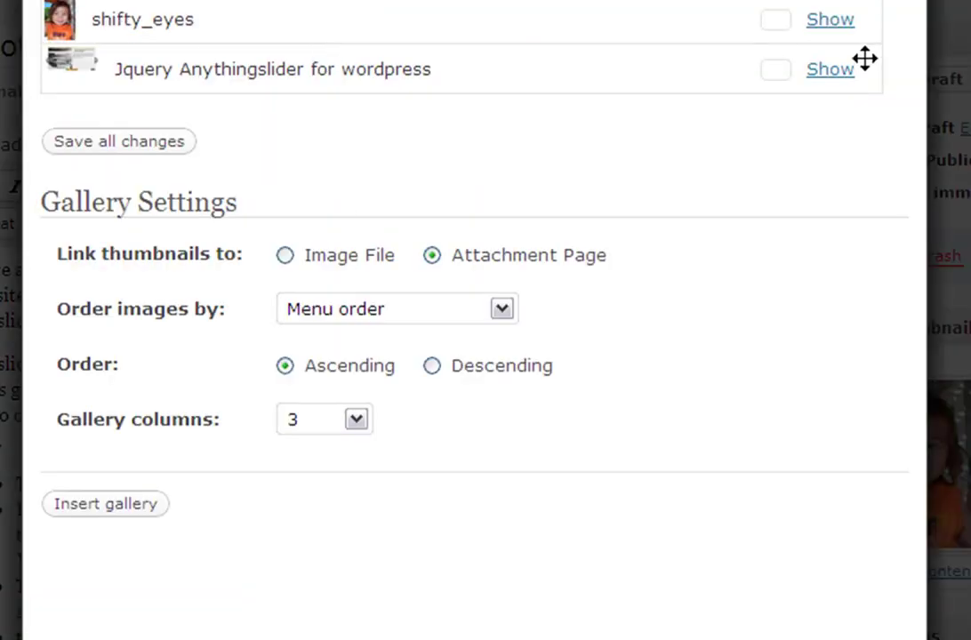
pyautogui.click(831, 20)
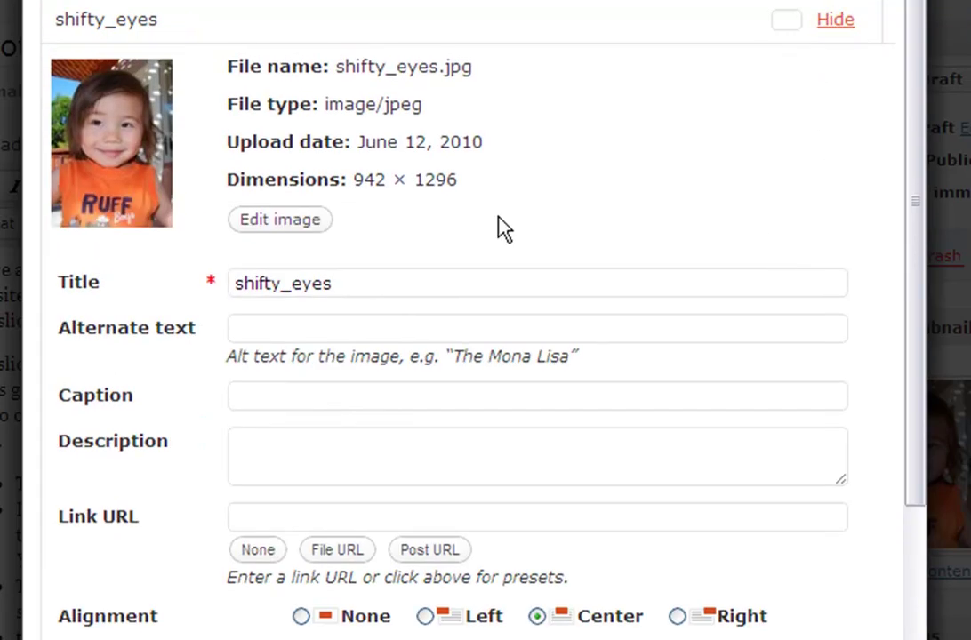
pyautogui.click(272, 222)
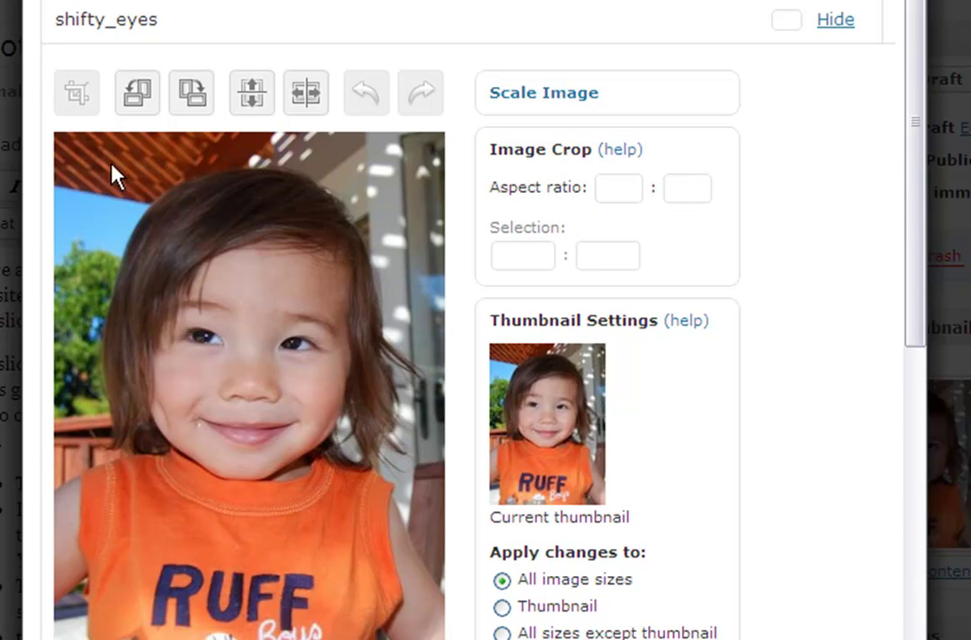
# Crop the photo to the child's face at 670 × 605, including the smile, and save
pyautogui.moveTo(114, 165); pyautogui.dragTo(390, 421)
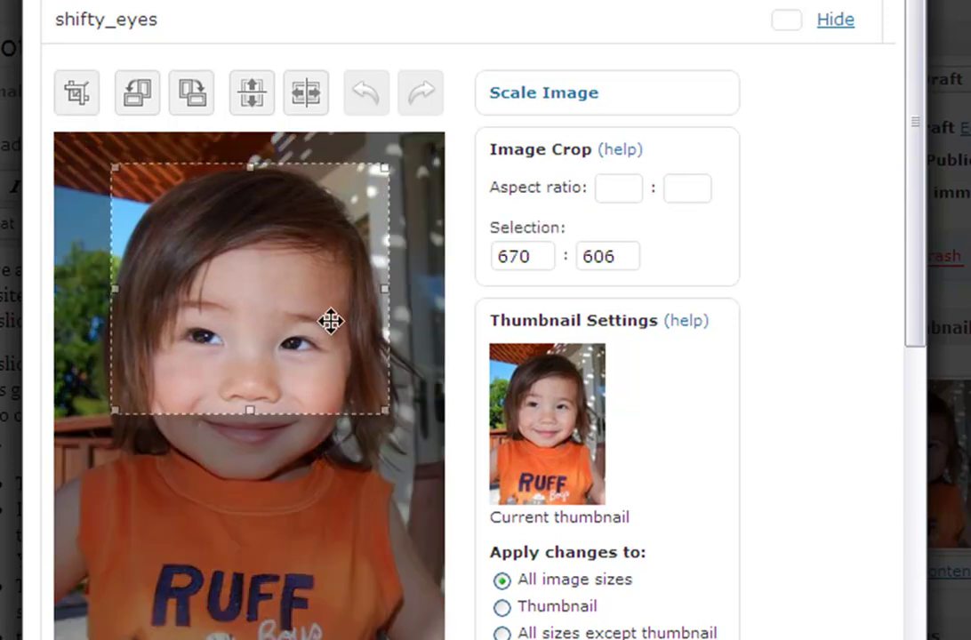
pyautogui.moveTo(332, 322); pyautogui.dragTo(329, 356)
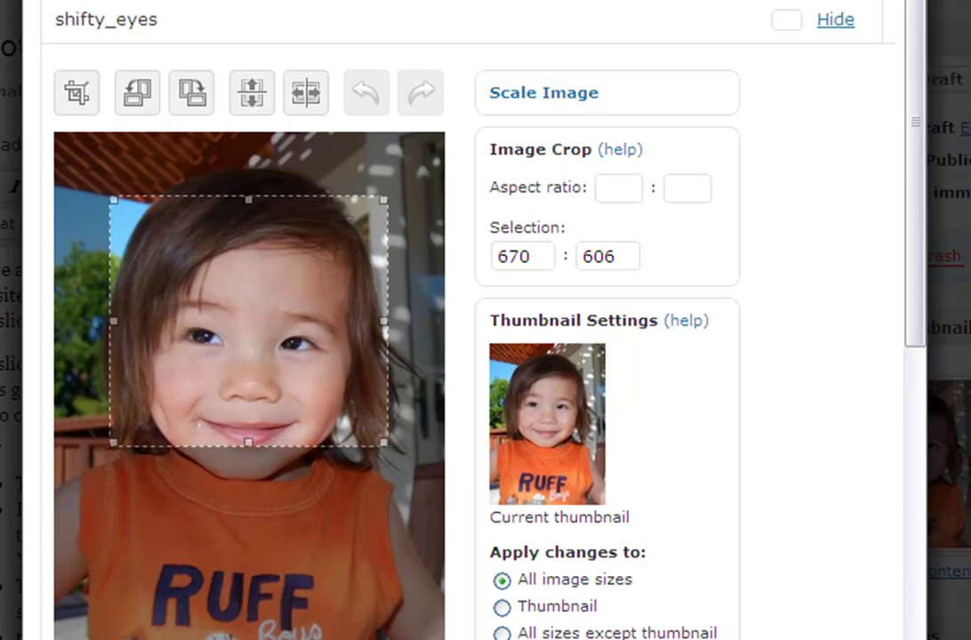
pyautogui.moveTo(273, 398)
pyautogui.mouseDown()
pyautogui.moveTo(267, 410)
pyautogui.moveTo(279, 412)
pyautogui.mouseUp()
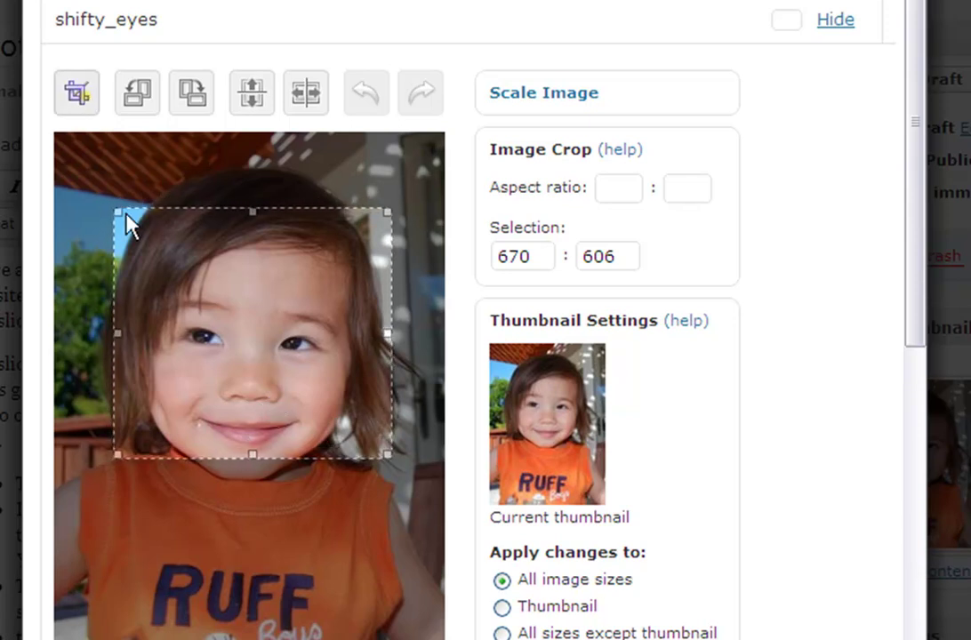
pyautogui.press('Return')
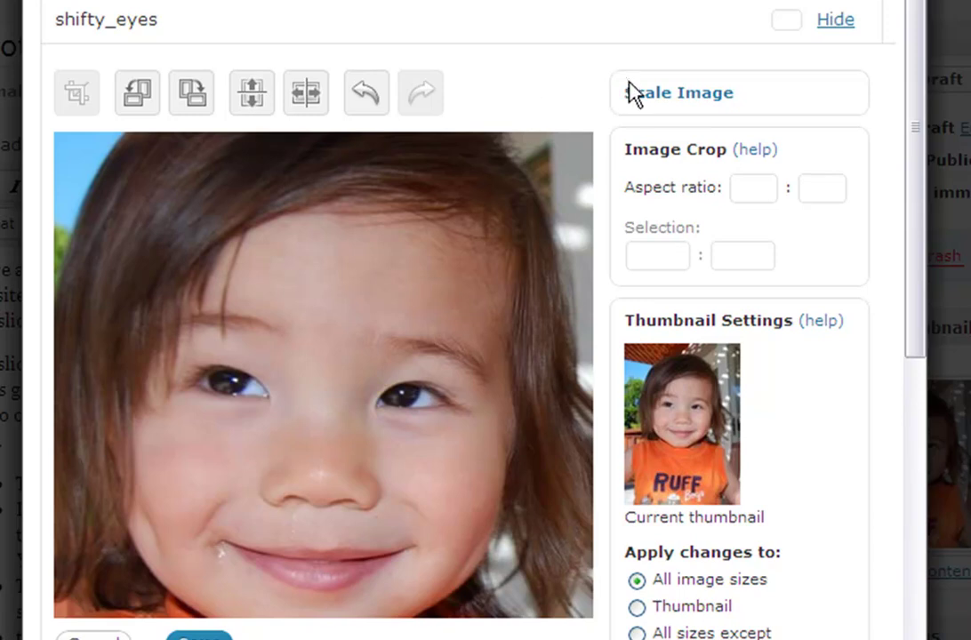
pyautogui.click(199, 637)
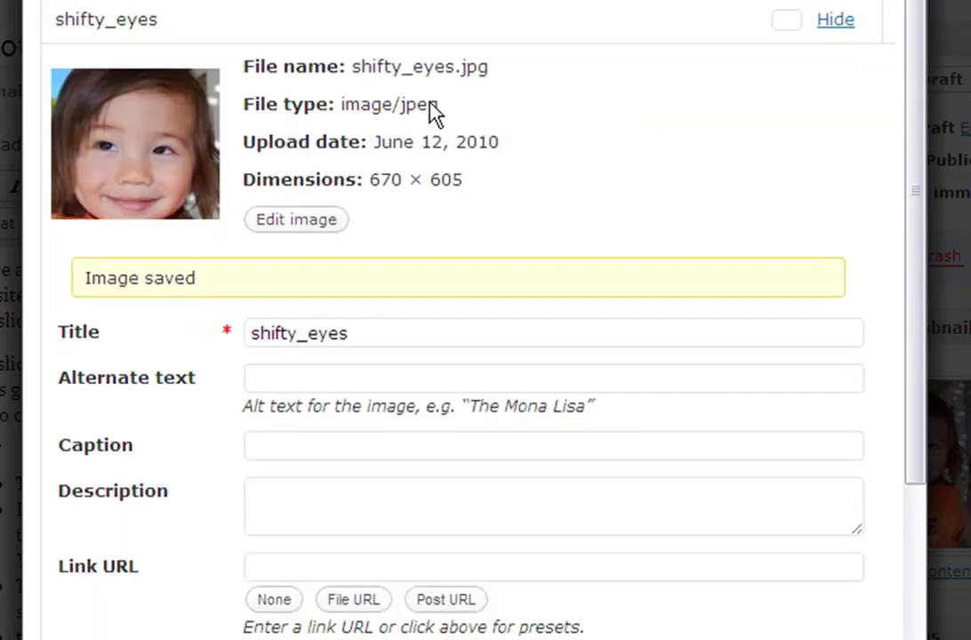
# Scale the cropped shifty_eyes image to 350 px wide (350 × 316) and save it
pyautogui.click(296, 218)
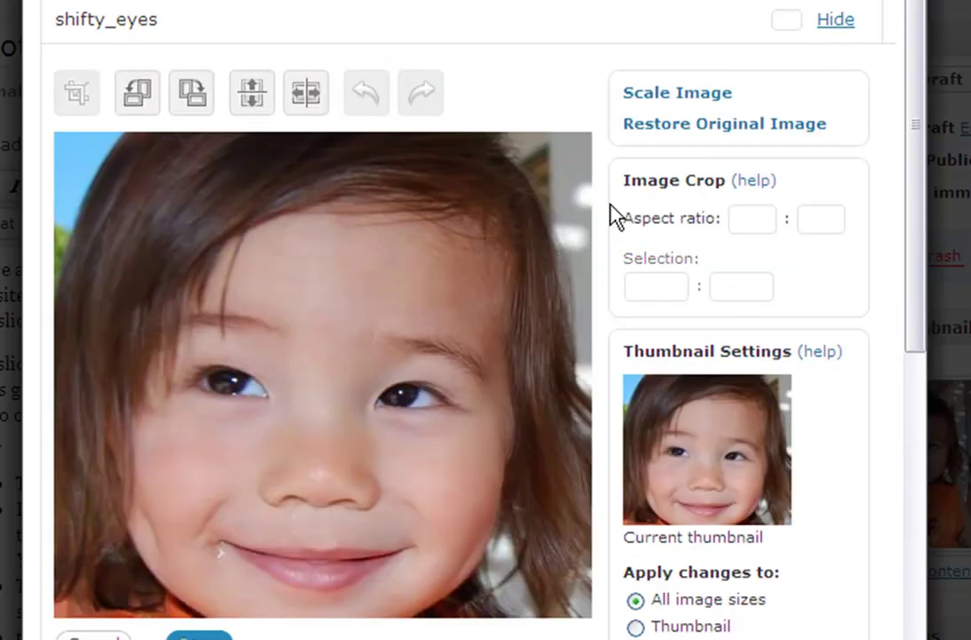
pyautogui.click(652, 94)
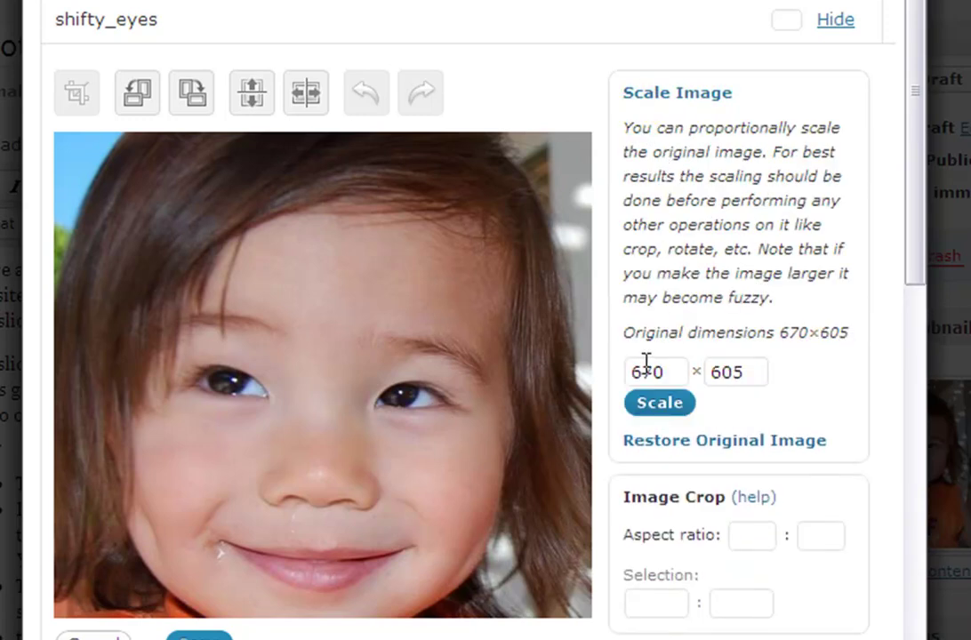
pyautogui.moveTo(663, 368); pyautogui.dragTo(590, 378)
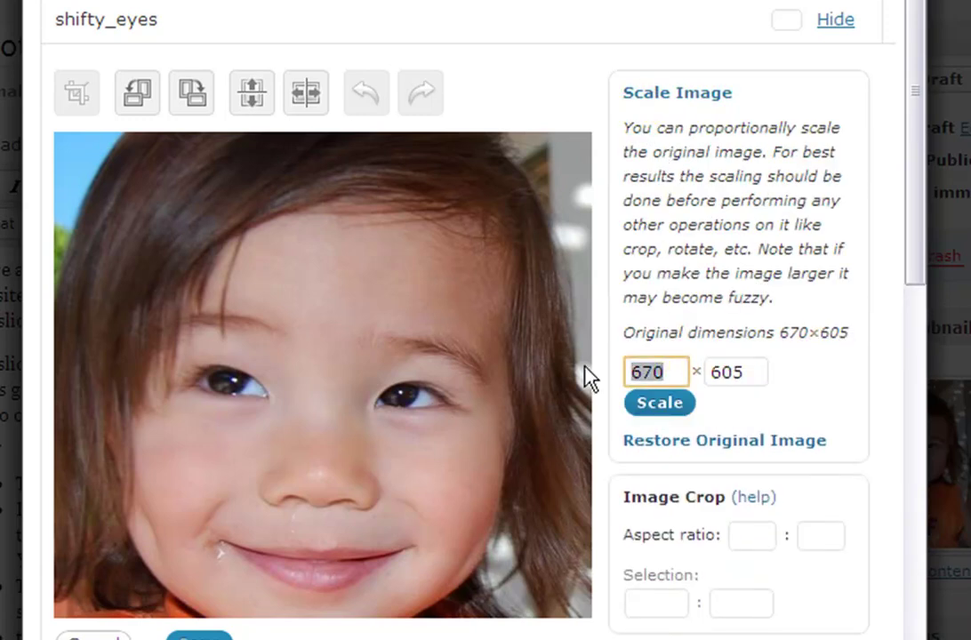
pyautogui.write('350')
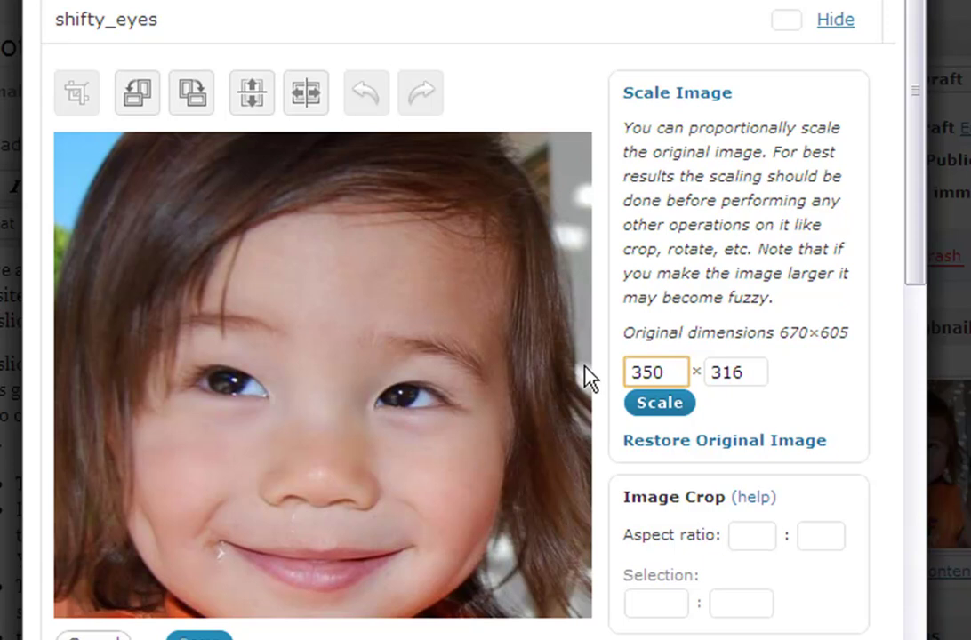
pyautogui.click(661, 414)
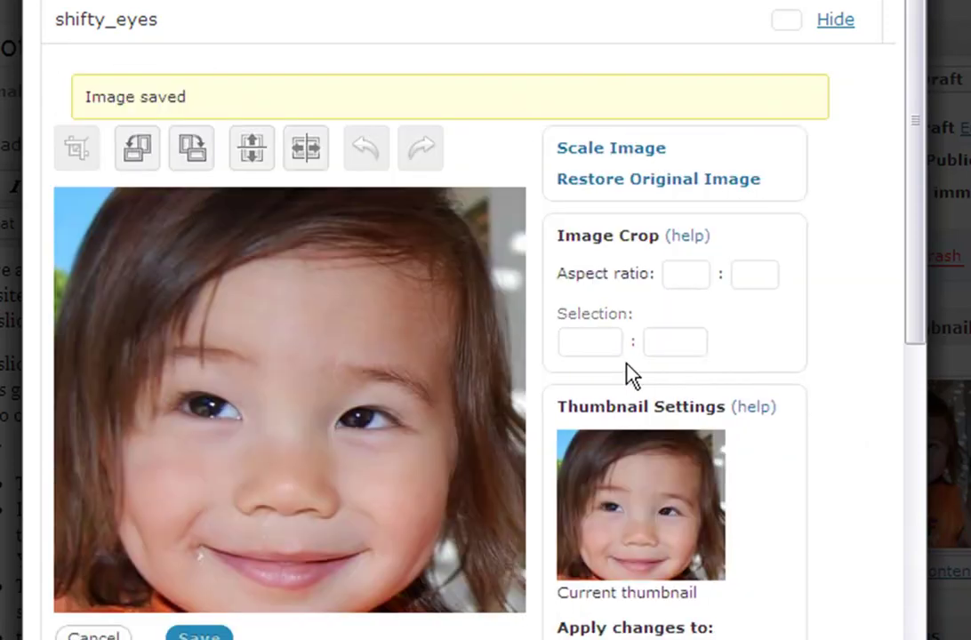
pyautogui.click(201, 633)
# Save the draft with the cropped face close-up as its Ad Thumbnail Image
pyautogui.scroll(-8, 318, 590)
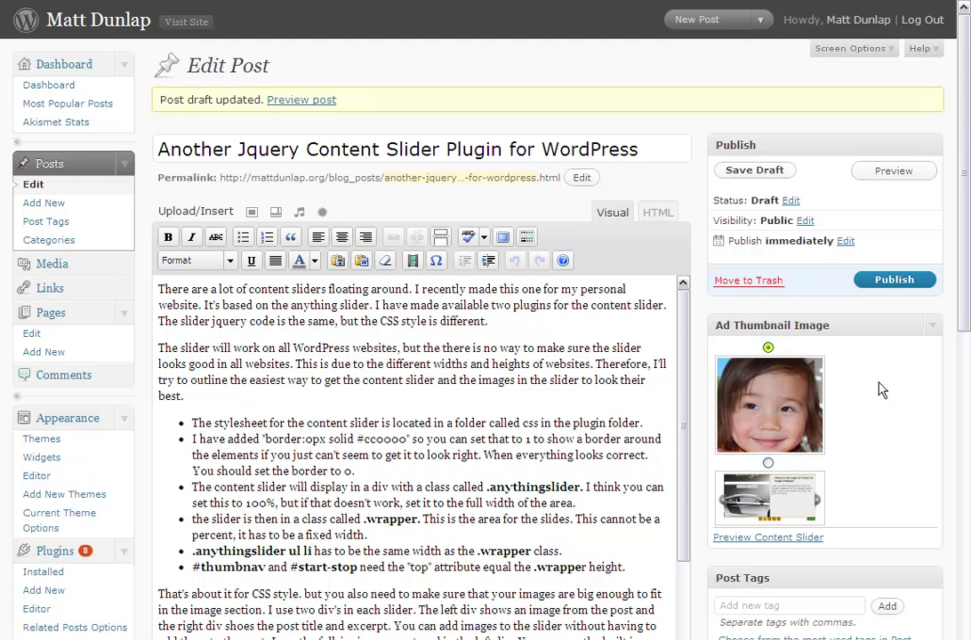
pyautogui.click(754, 171)
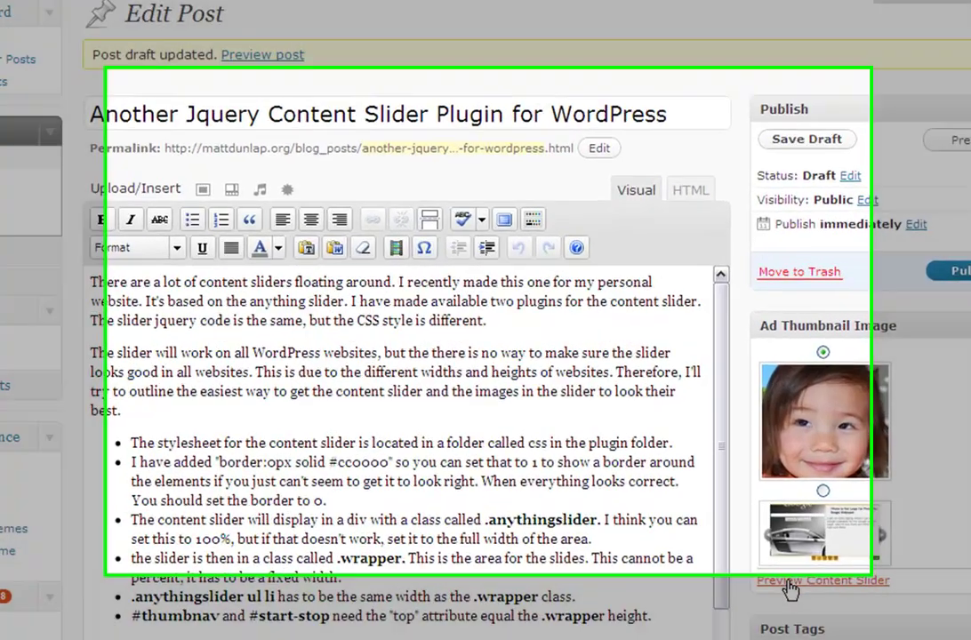
pyautogui.click(789, 583)
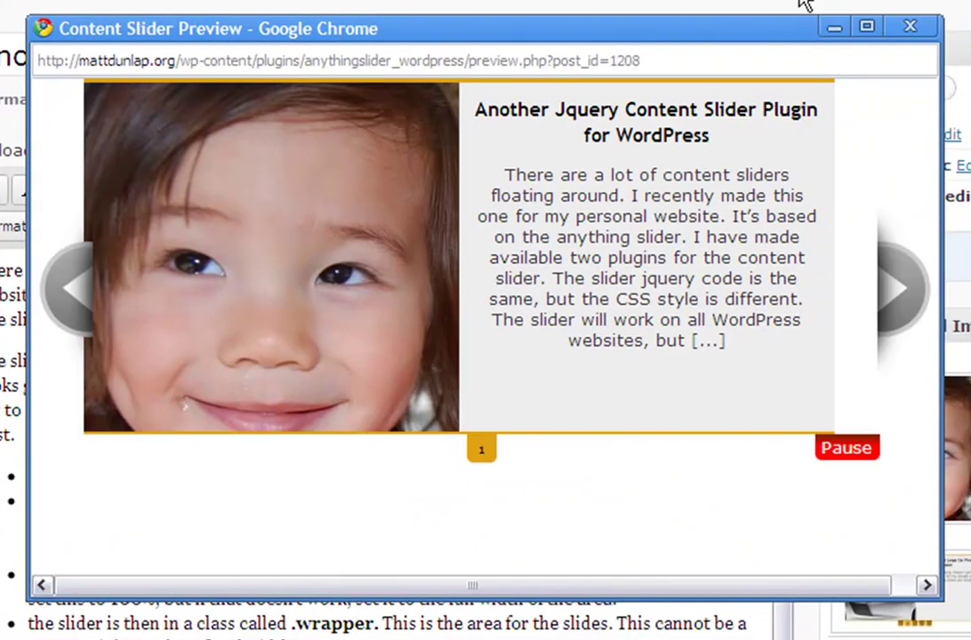
pyautogui.click(909, 27)
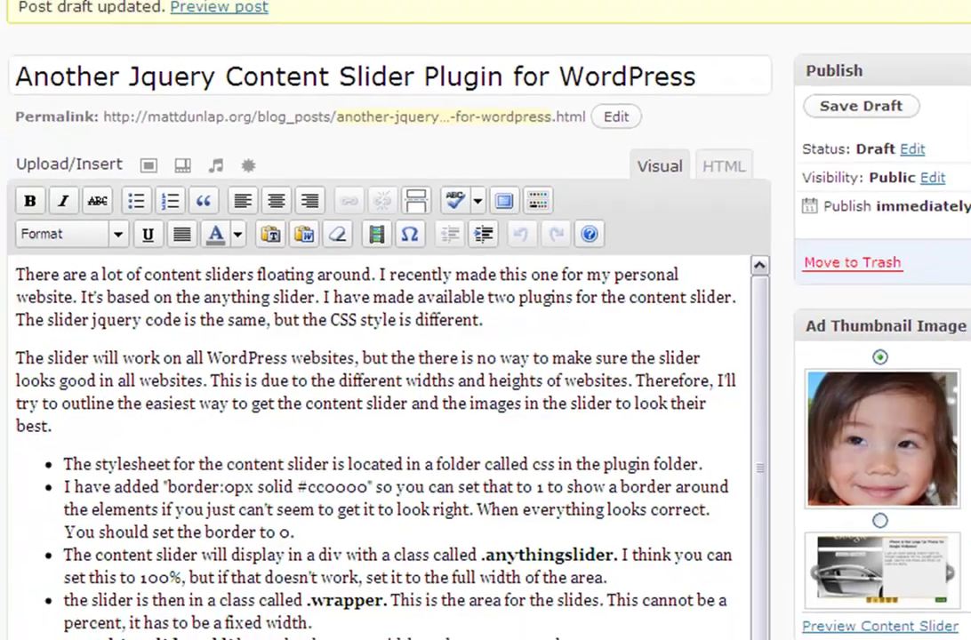
# Switch to Dreamweaver and bring up the slider.css stylesheet
pyautogui.hotkey('alt', 'Tab')
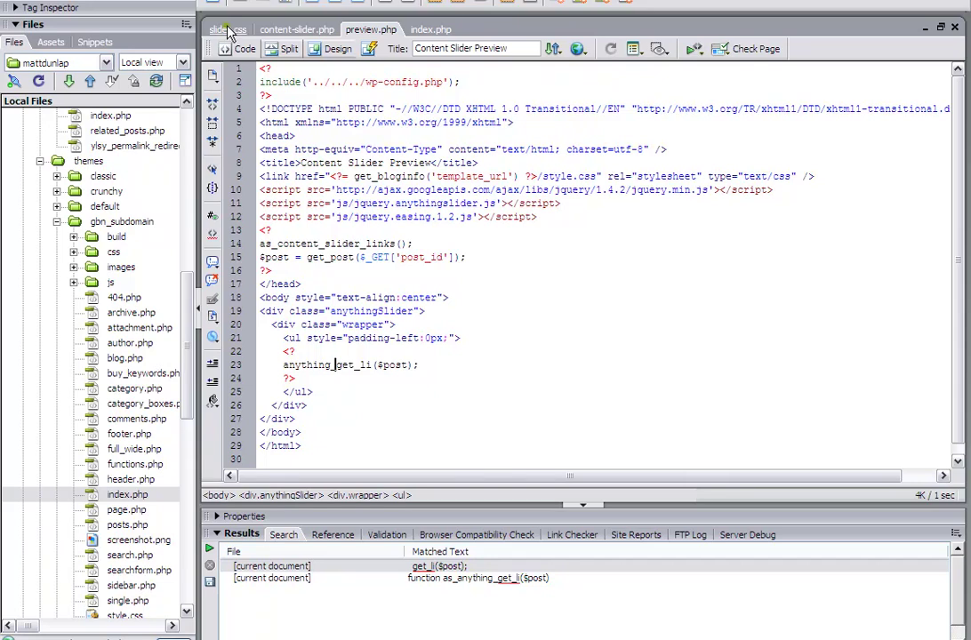
pyautogui.click(171, 81)
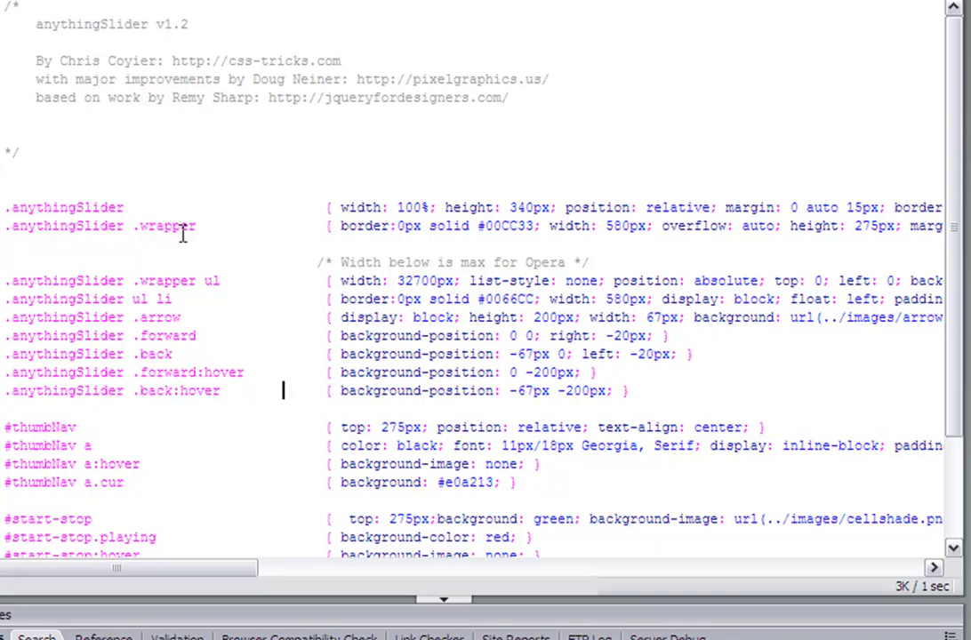
pyautogui.doubleClick(637, 226)
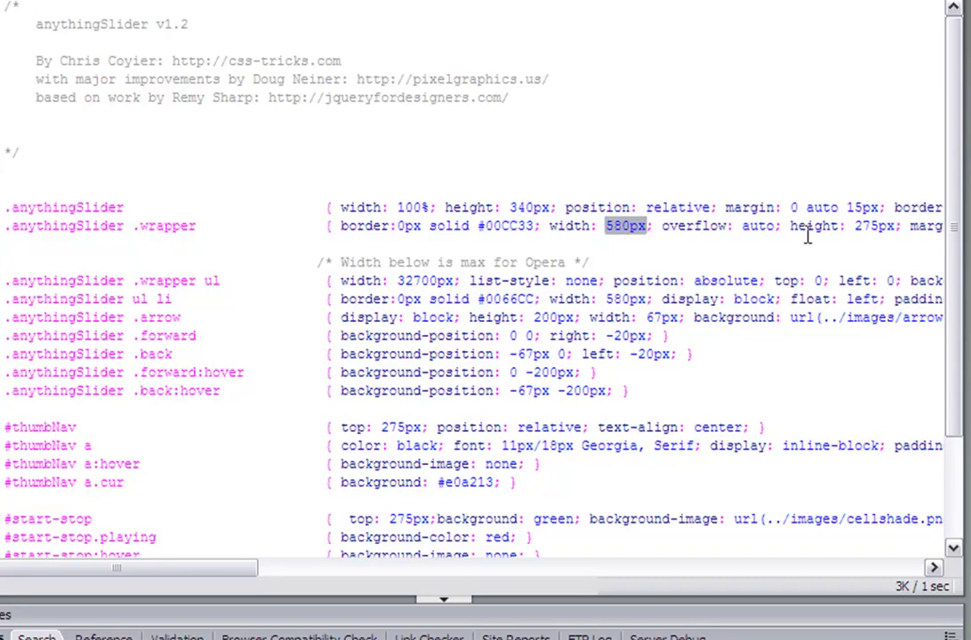
pyautogui.moveTo(790, 226); pyautogui.dragTo(877, 226)
pyautogui.click(896, 226)
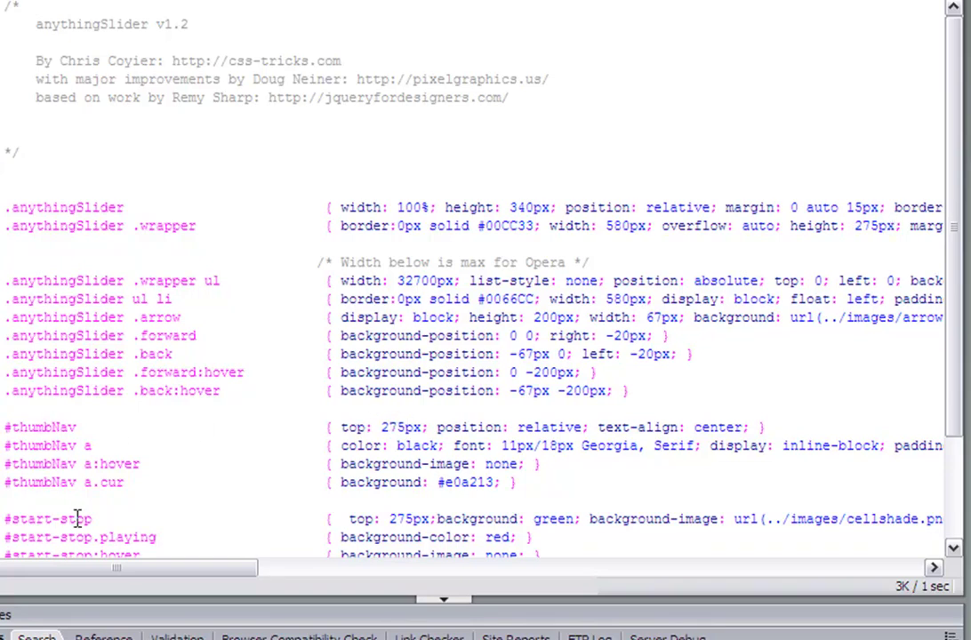
pyautogui.click(384, 427)
# Scroll slider.css right and place the cursor in the .anythingSlider border width value
pyautogui.moveTo(226, 571); pyautogui.dragTo(324, 578)
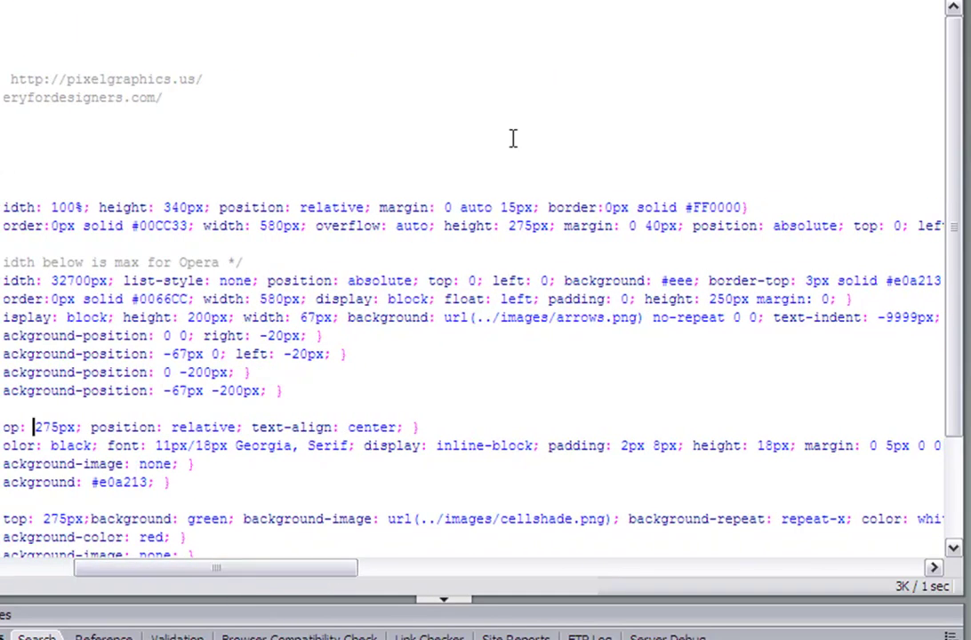
pyautogui.click(609, 206)
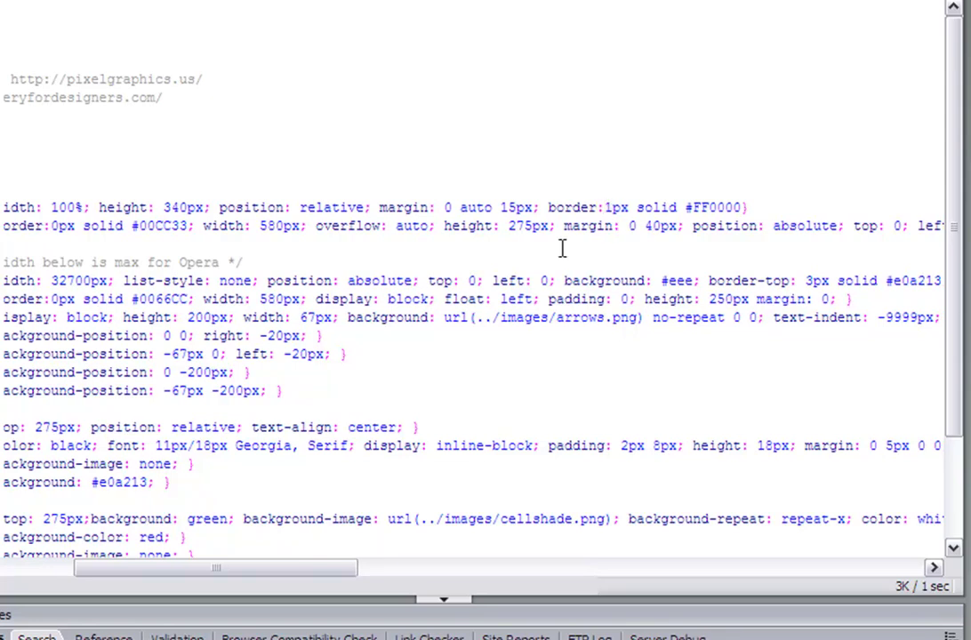